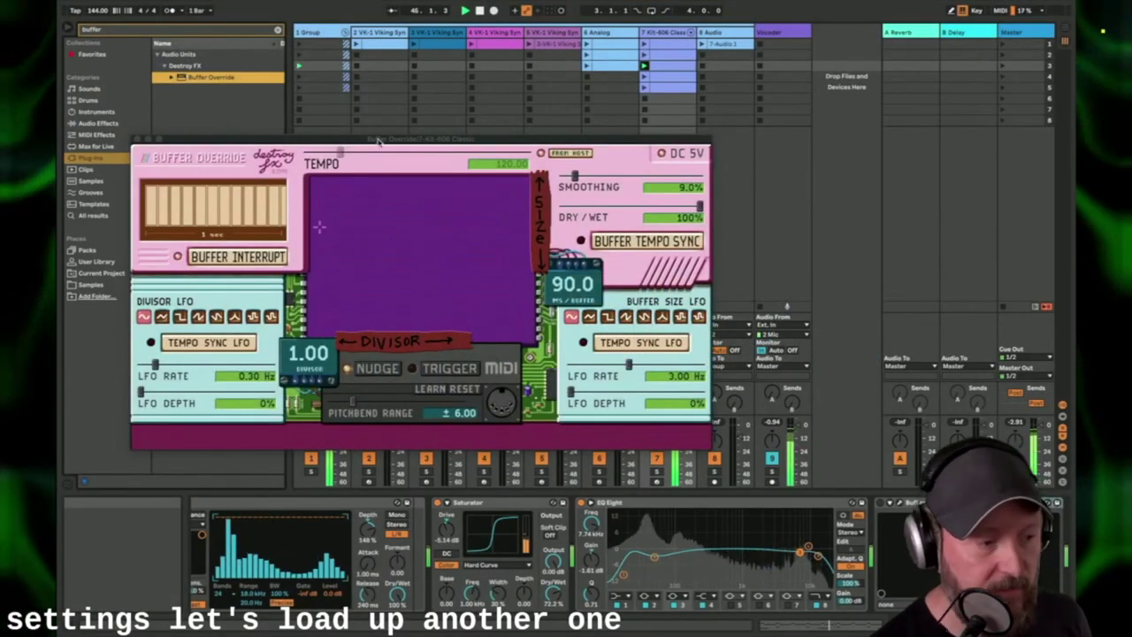
Move the Buffer Override window aside and sweep the XY pad to 999.0 ms, divisor 1.00.
left_click_drag(378, 139, 559, 119)
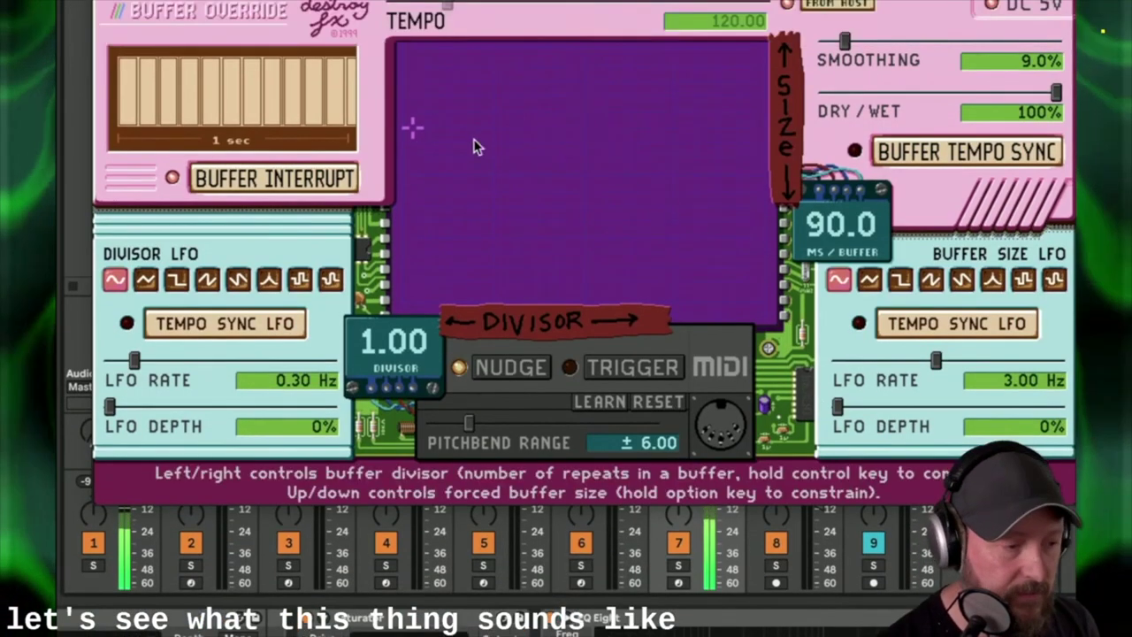
left_click_drag(435, 139, 432, 283)
left_click_drag(462, 232, 447, 258)
mouse_move(412, 295)
left_mouse_down()
mouse_move(409, 306)
mouse_move(475, 233)
mouse_move(536, 218)
mouse_move(471, 238)
mouse_move(414, 282)
mouse_move(414, 296)
left_mouse_up()
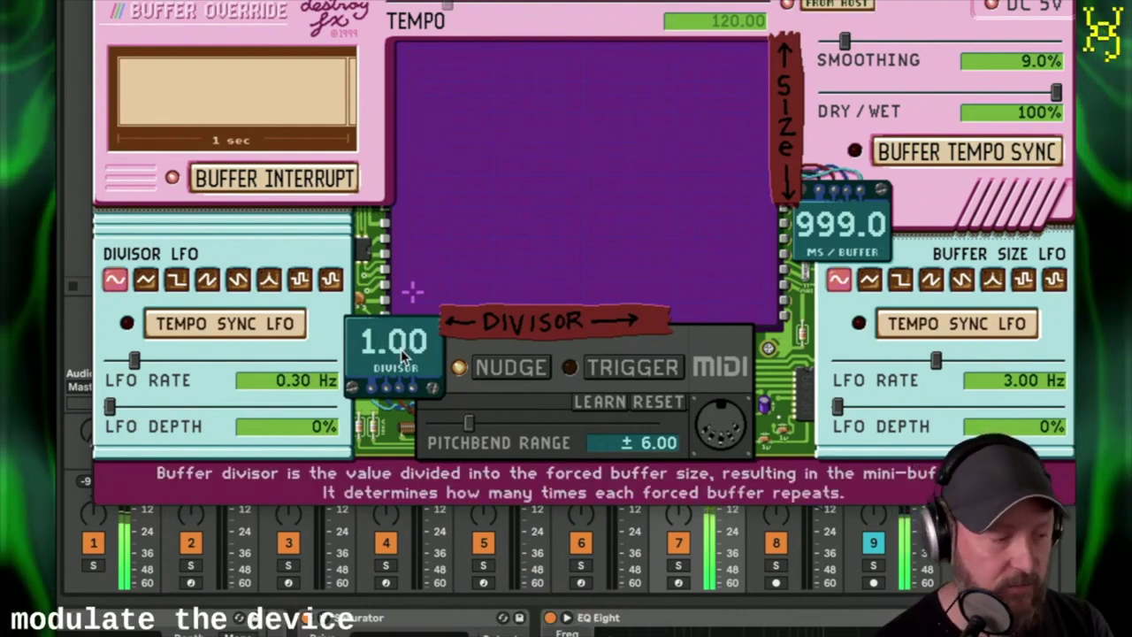
Push the Divisor LFO depth to 100% while trying rates up to 10.8 Hz.
left_click_drag(110, 406, 296, 406)
left_click_drag(132, 360, 175, 360)
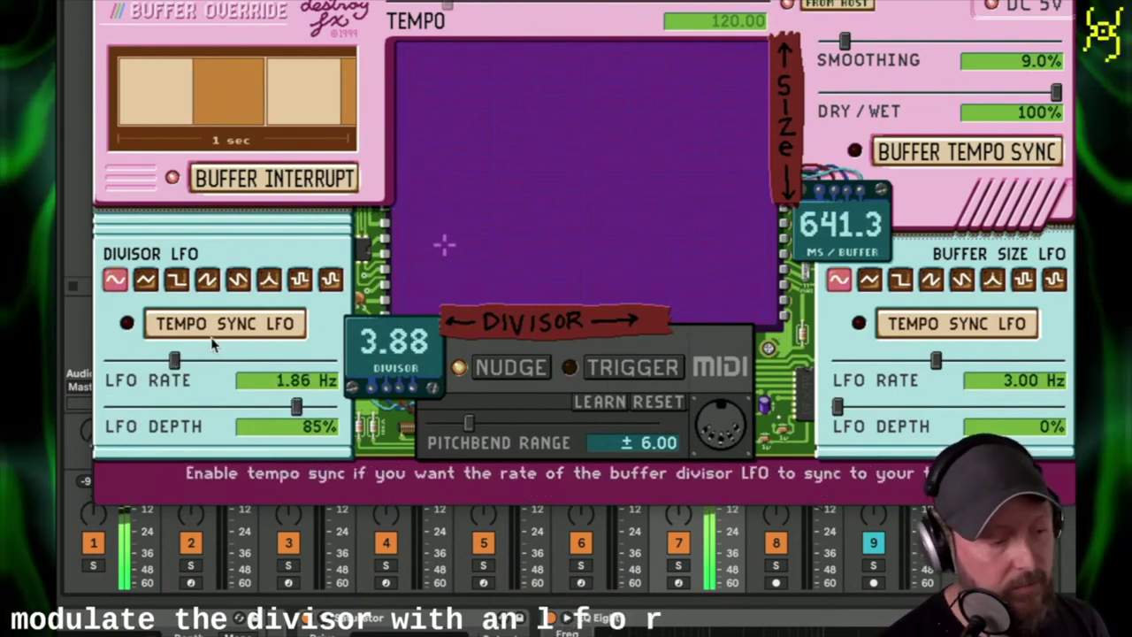
left_click_drag(174, 360, 249, 361)
left_click_drag(297, 406, 320, 405)
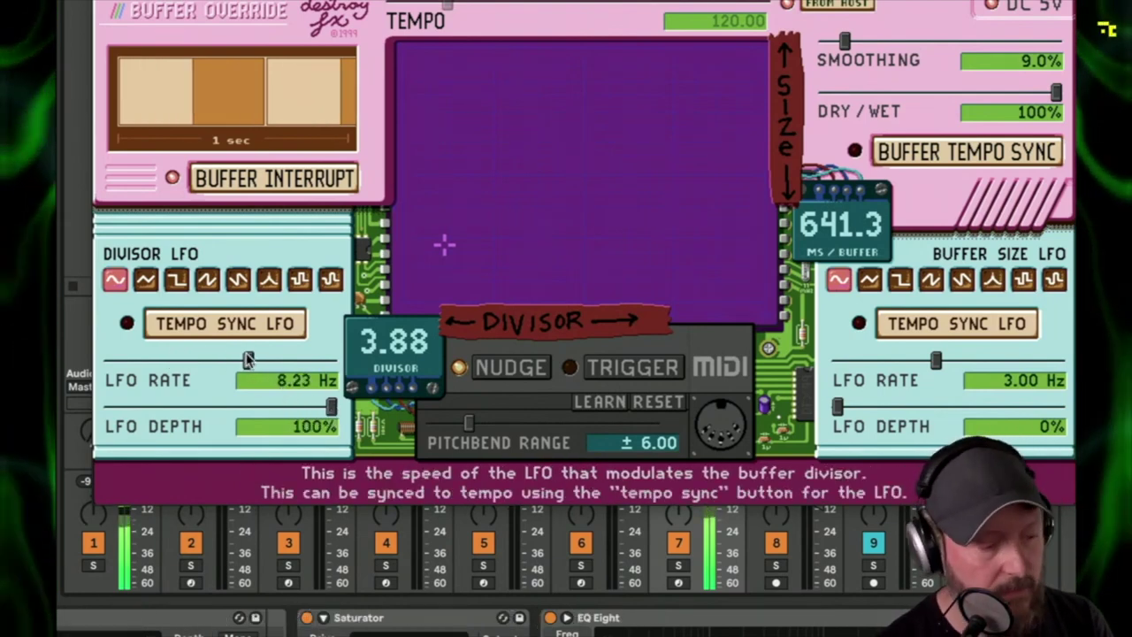
left_click_drag(248, 358, 268, 361)
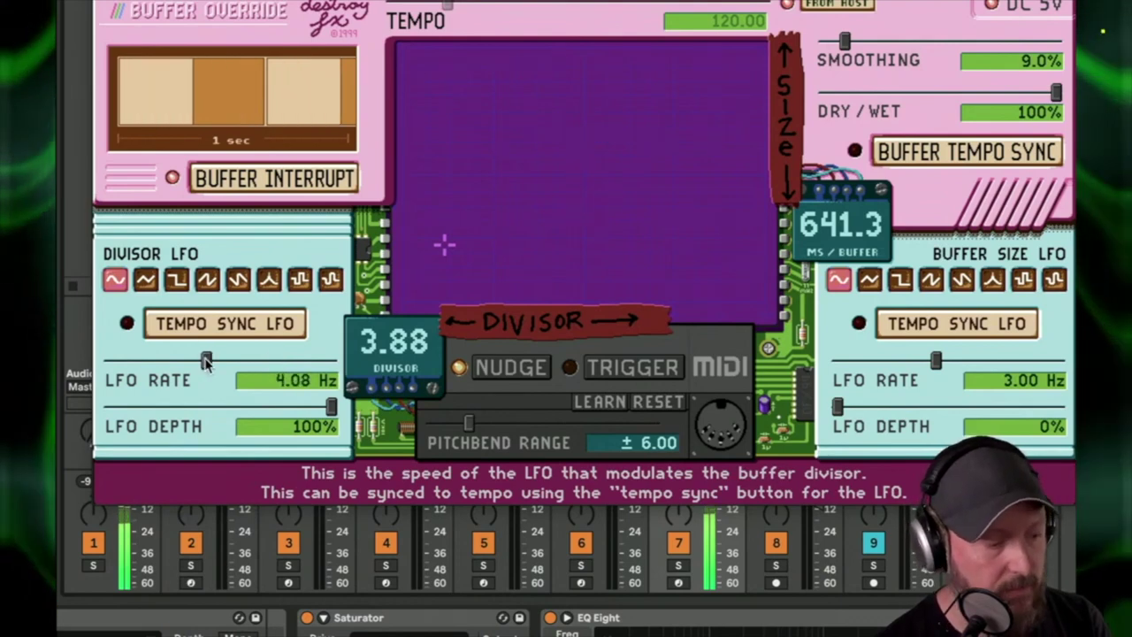
Settle the Divisor LFO at 2.48 Hz and sweep the XY pad to 779.7 ms, divisor 2.21.
left_click_drag(185, 361, 182, 361)
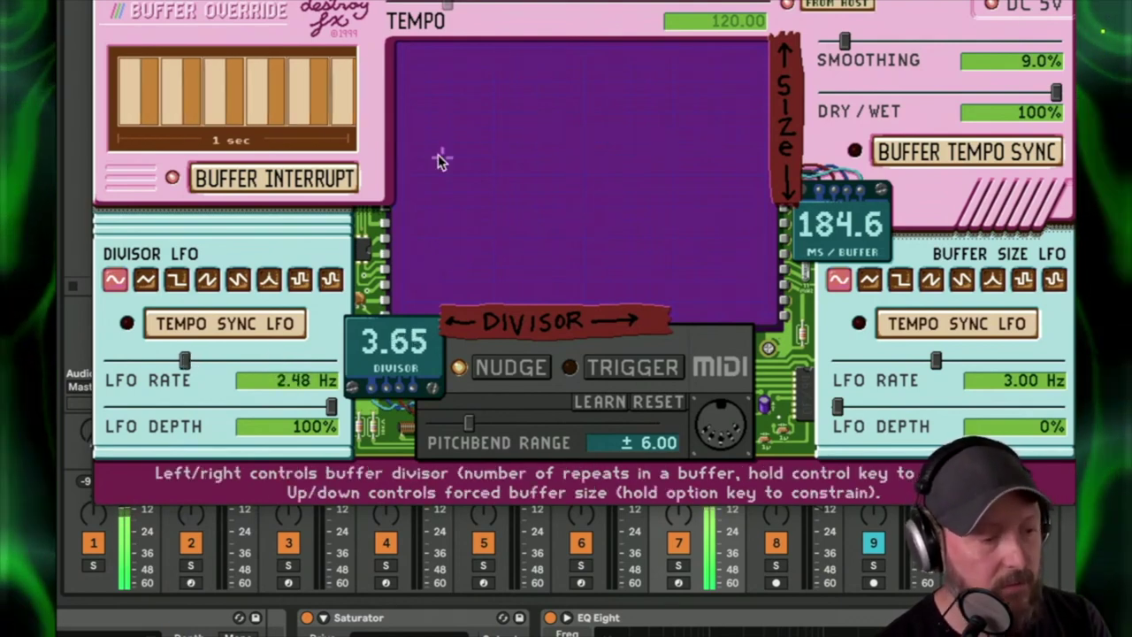
left_click_drag(437, 153, 440, 120)
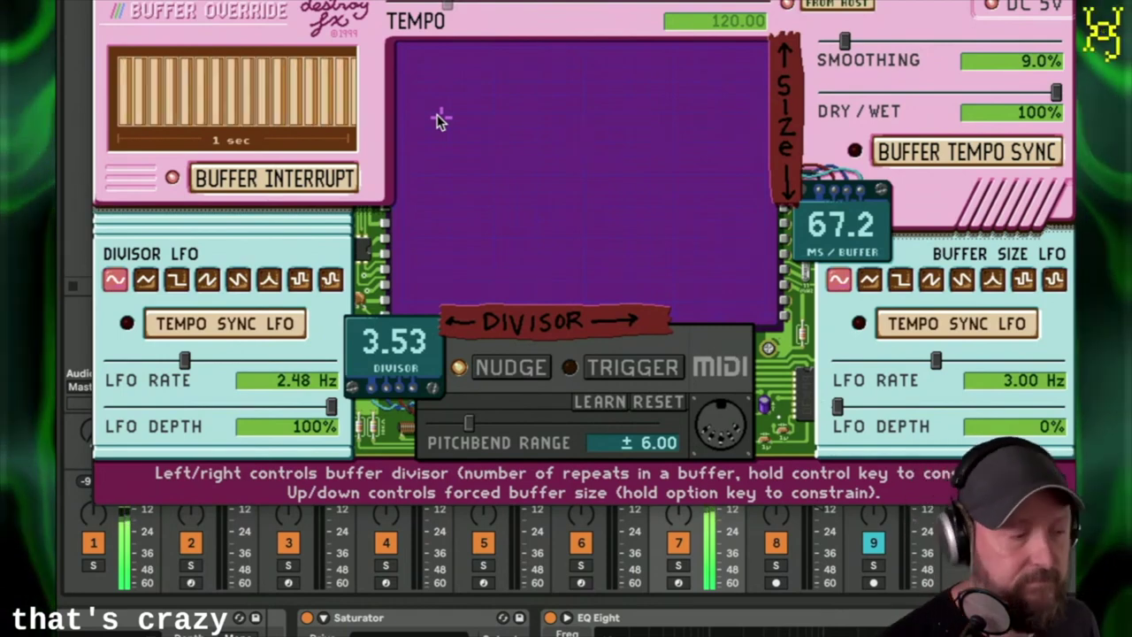
left_click_drag(440, 120, 423, 267)
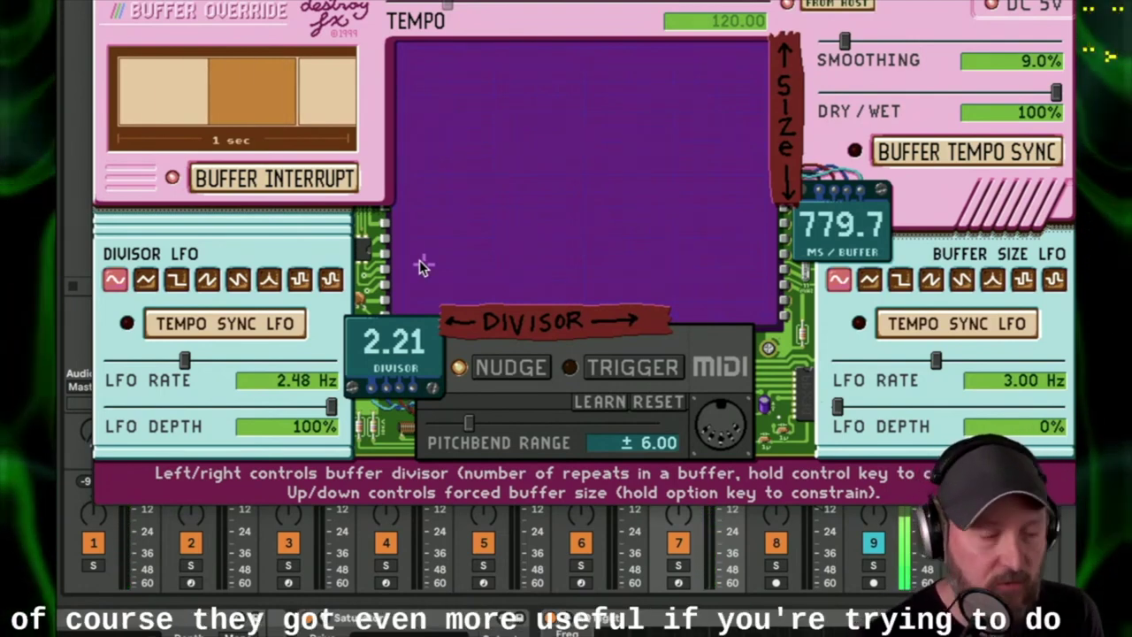
Enable Buffer Tempo Sync at 24 buffers per beat and slow the Divisor LFO to 0.54 Hz.
left_click(951, 155)
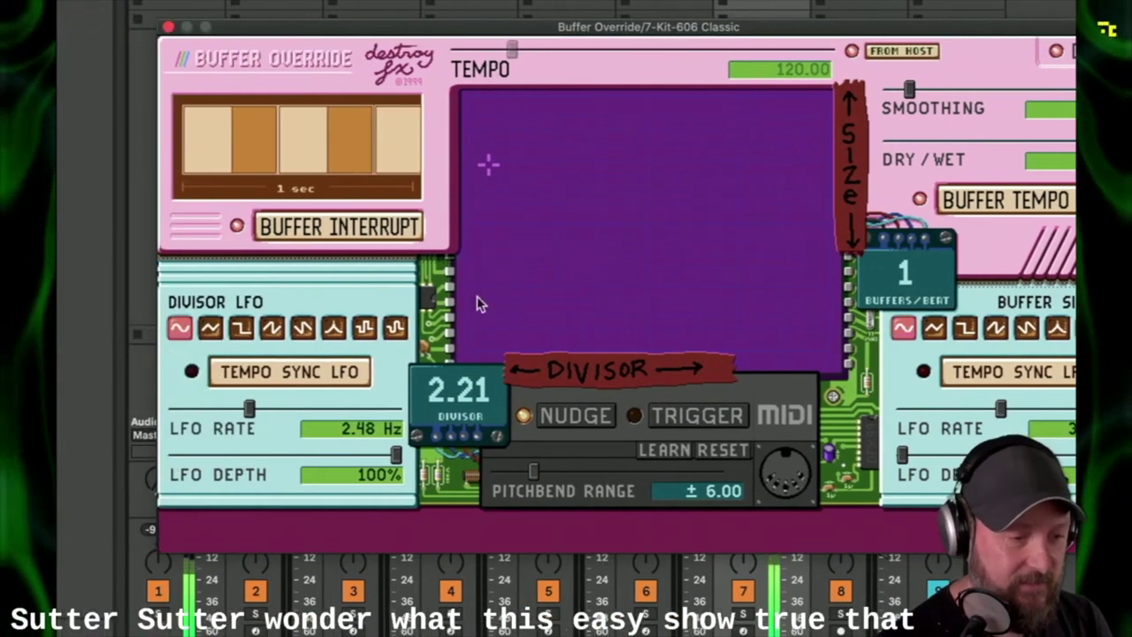
left_click_drag(509, 158, 536, 165)
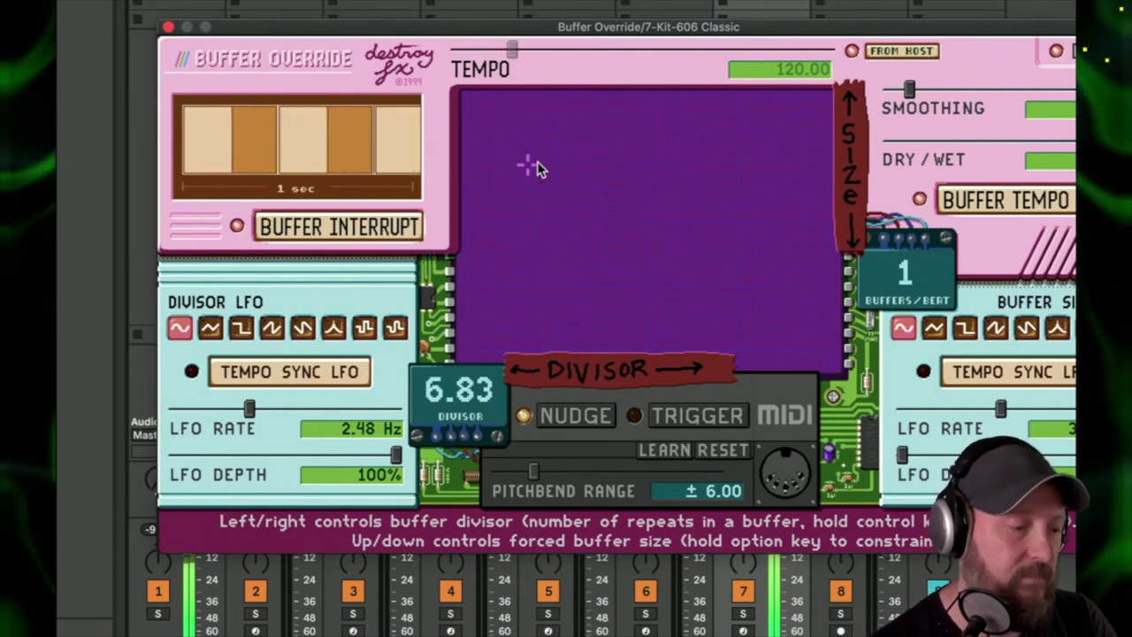
left_click_drag(530, 191, 529, 248)
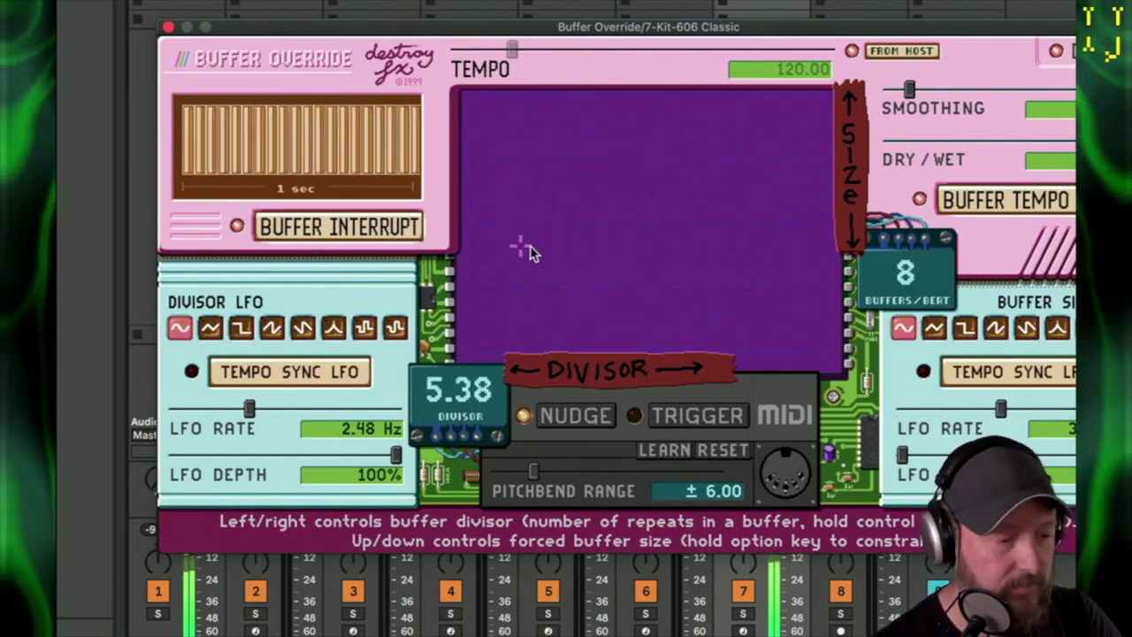
left_click_drag(248, 409, 209, 410)
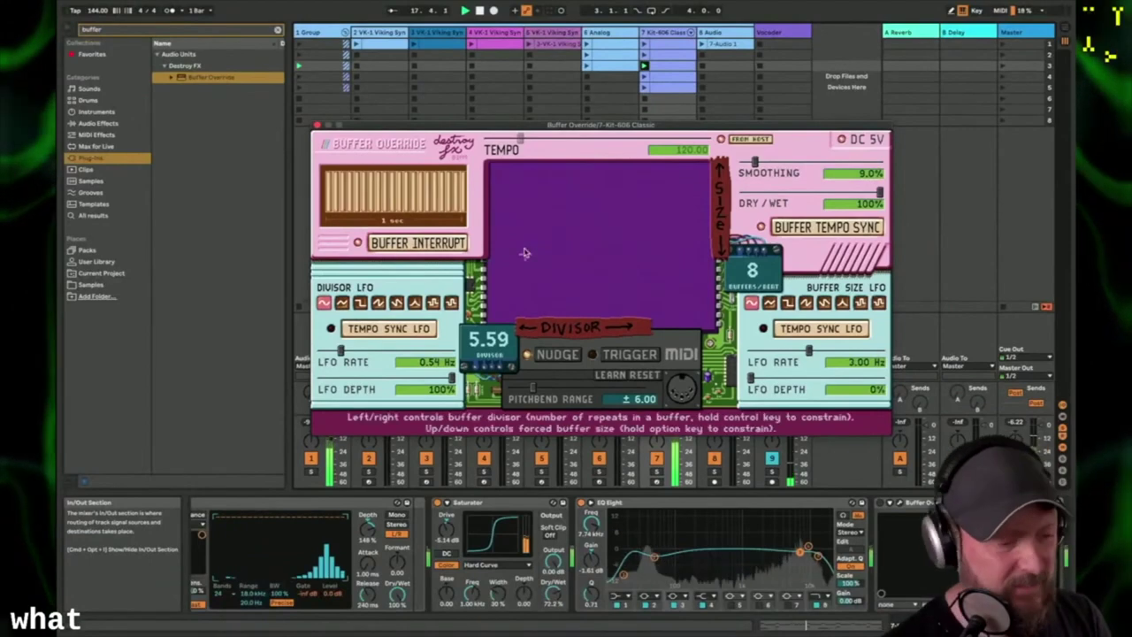
left_click(513, 298)
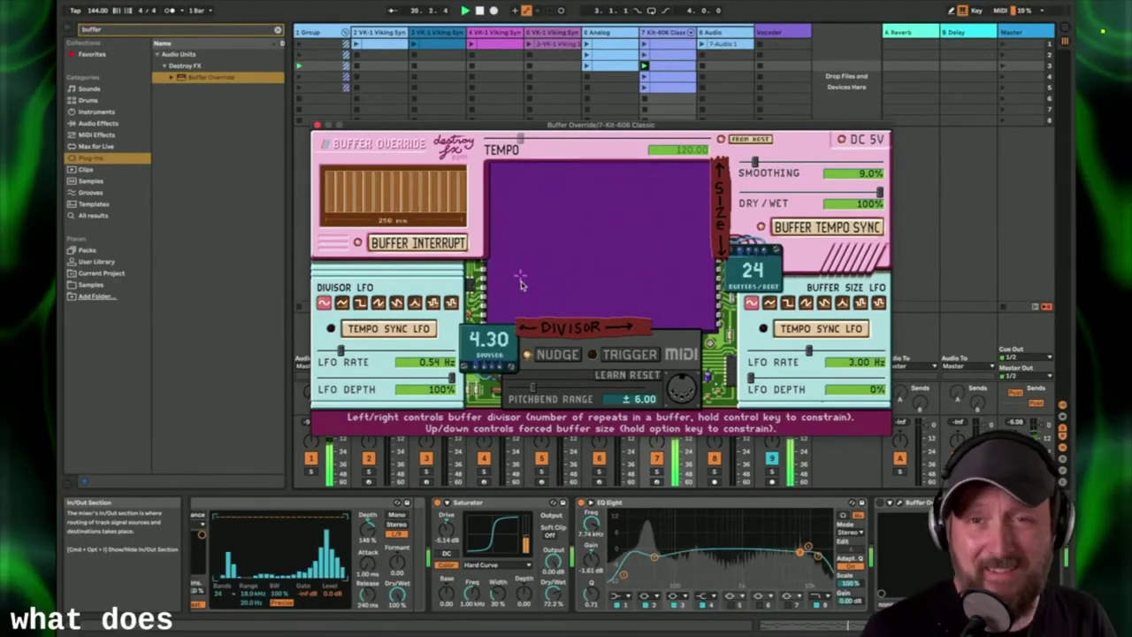
Tempo-sync the Divisor LFO at 1/4 beat and Buffer Size LFO at 1 beat, 12 buffers per beat.
left_click_drag(522, 283, 506, 312)
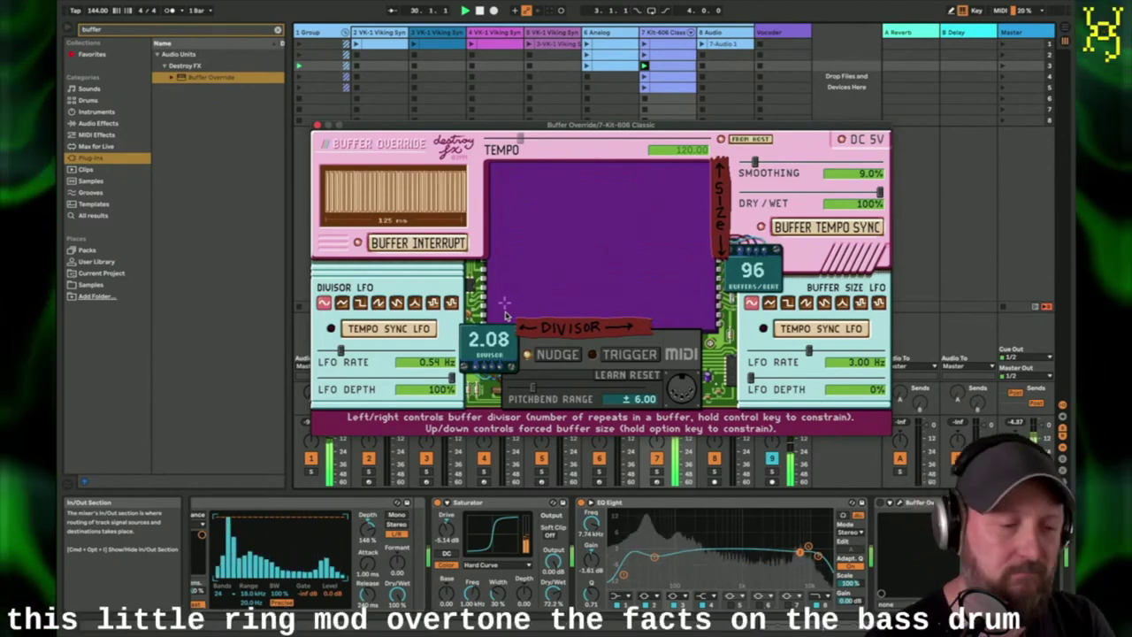
left_click_drag(506, 316, 506, 287)
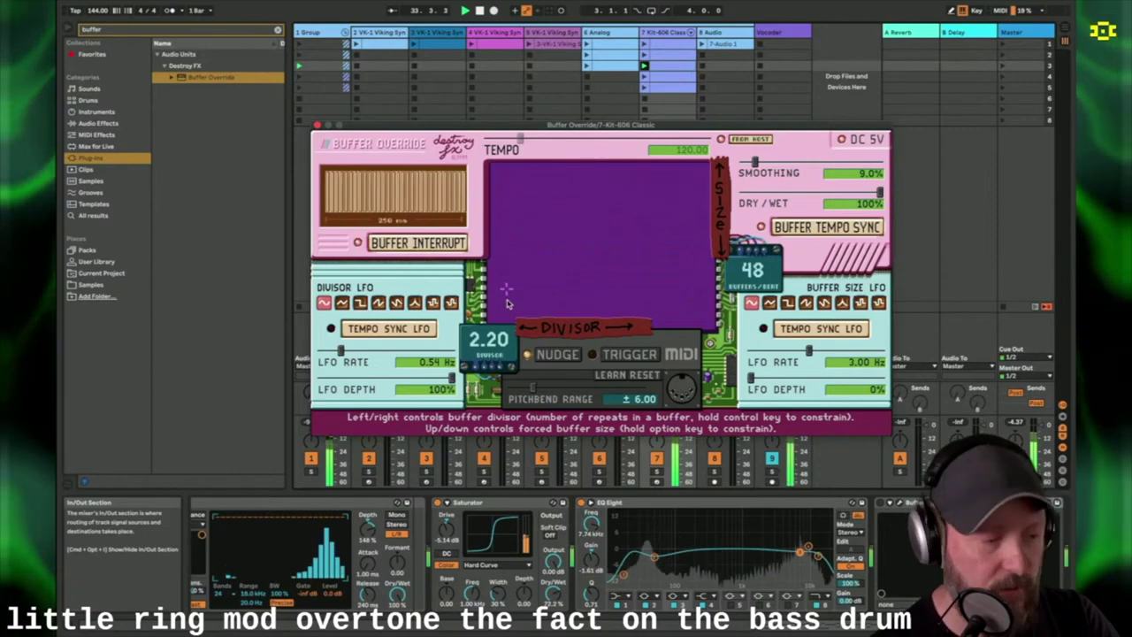
left_click(424, 329)
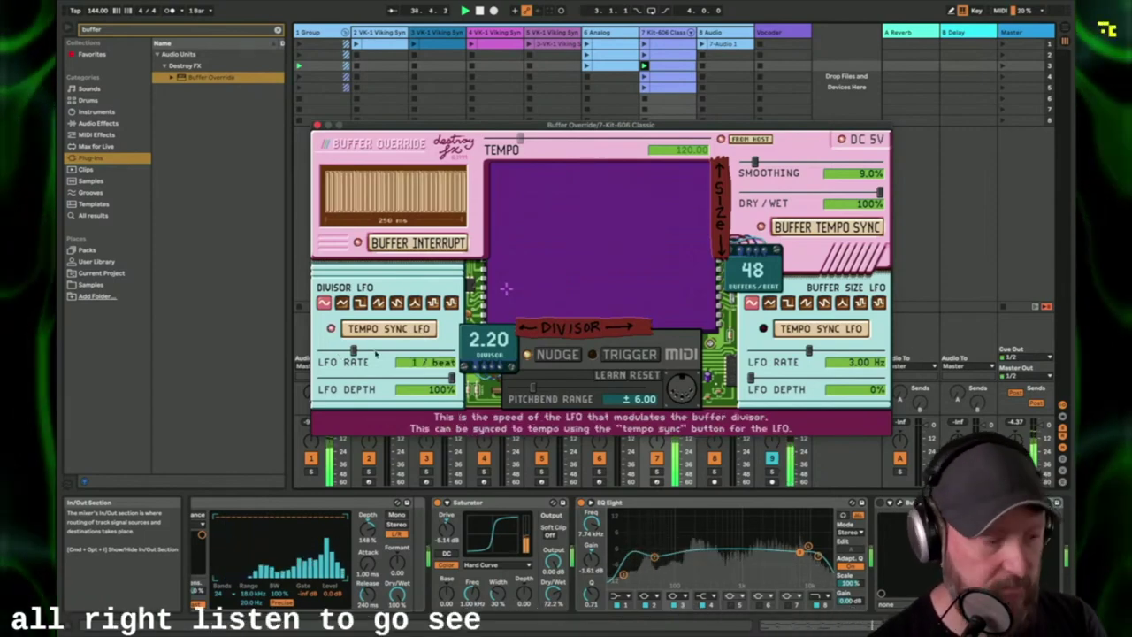
left_click_drag(353, 351, 323, 360)
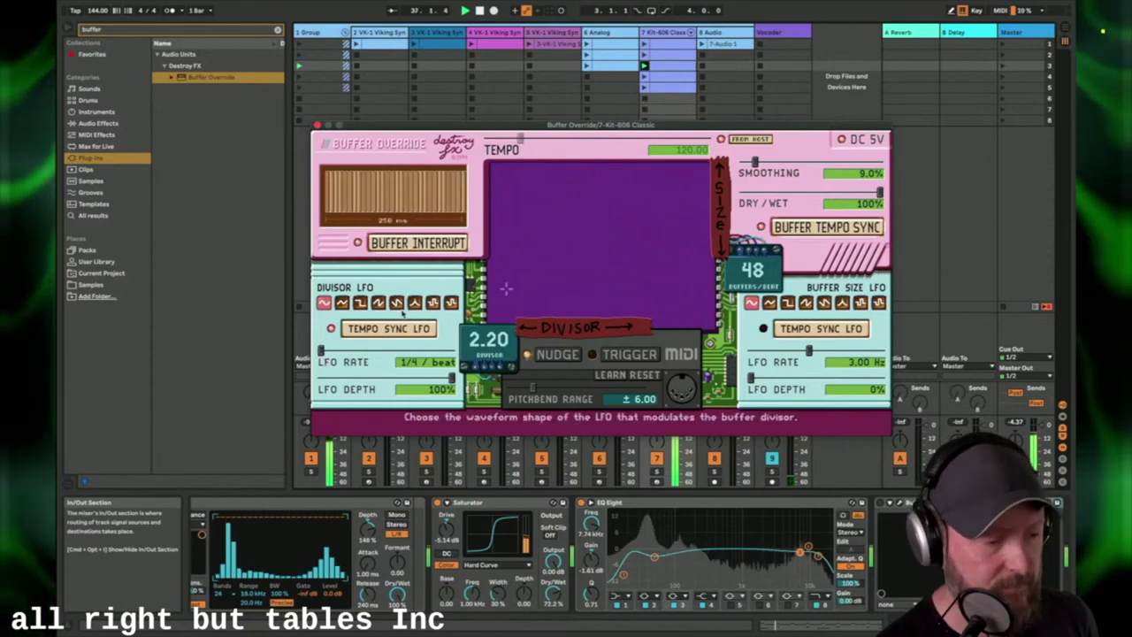
left_click_drag(506, 289, 507, 264)
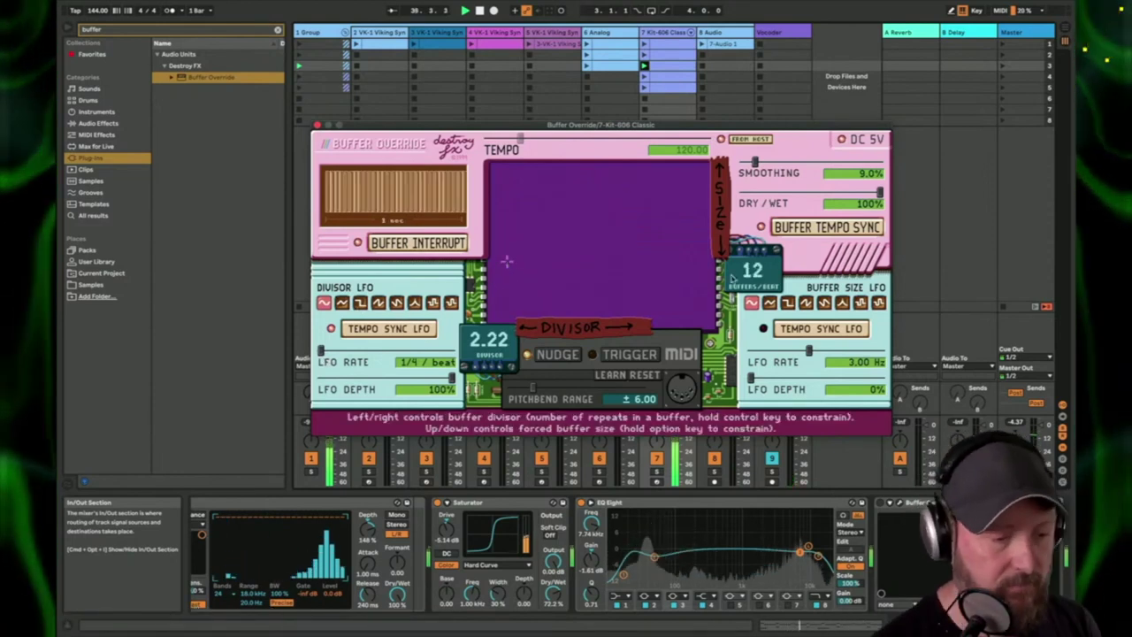
left_click(763, 328)
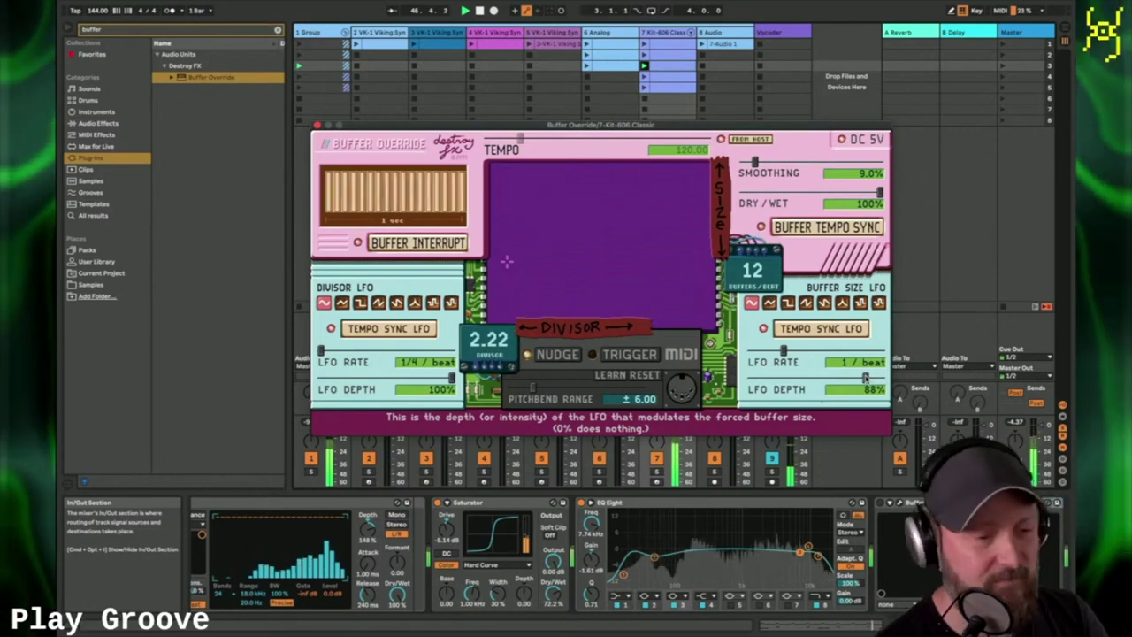
Lower the Dry/Wet mix to 35% and close the Buffer Override window with Ctrl+Alt+P.
left_click_drag(880, 192, 803, 194)
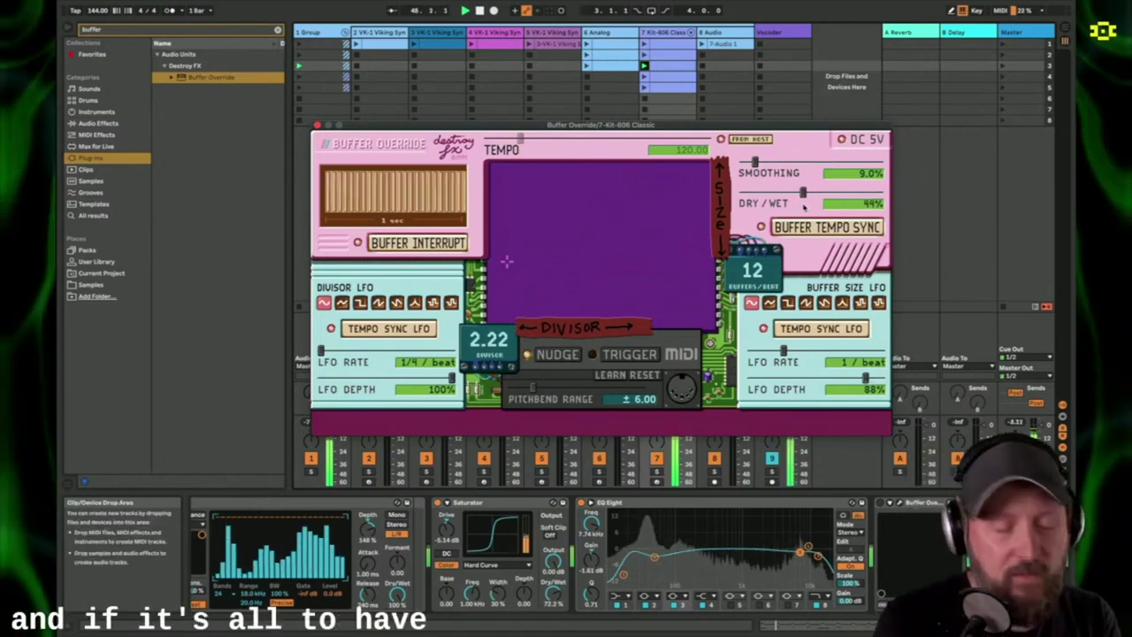
left_click_drag(802, 192, 793, 192)
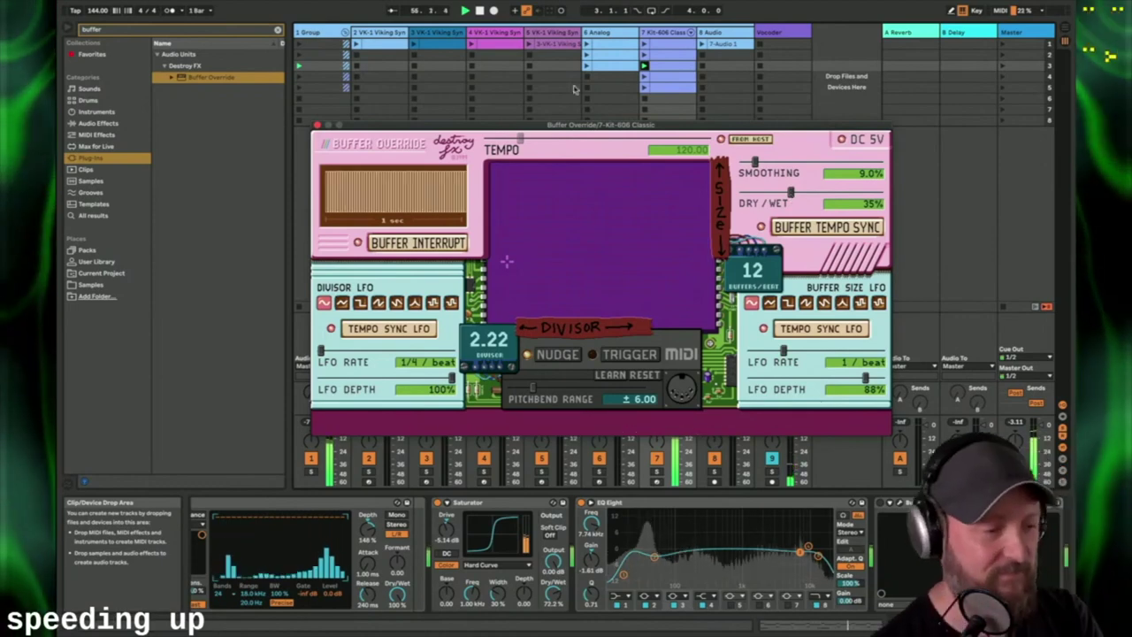
key("ctrl+alt+p")
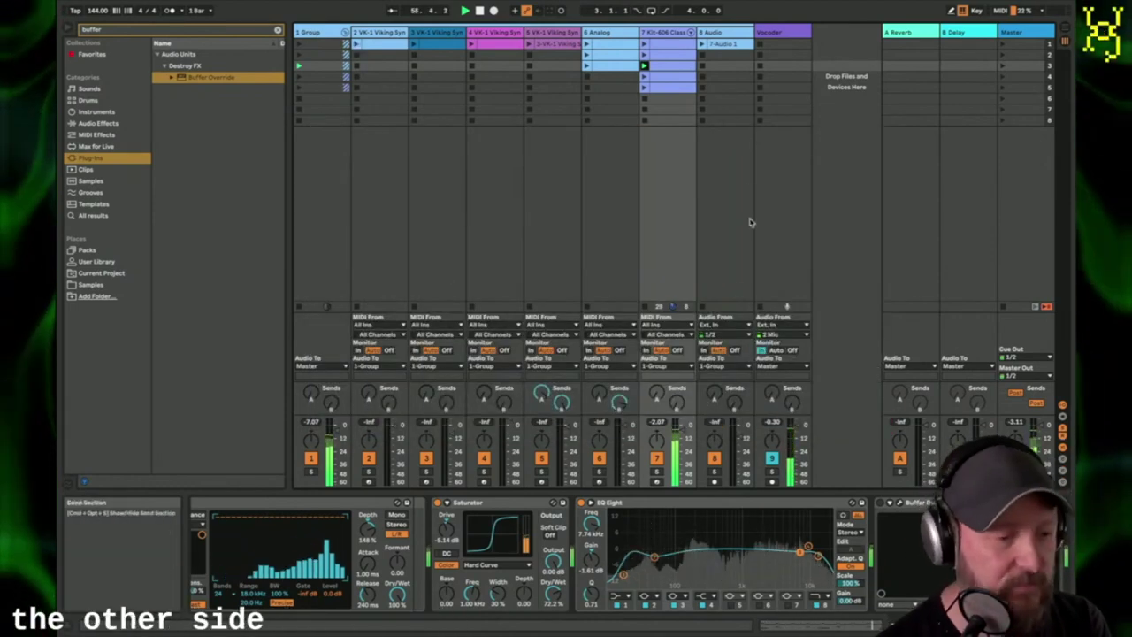
Select the 6 Analog track to show its device, then switch to the Destroy FX page.
left_click(587, 69)
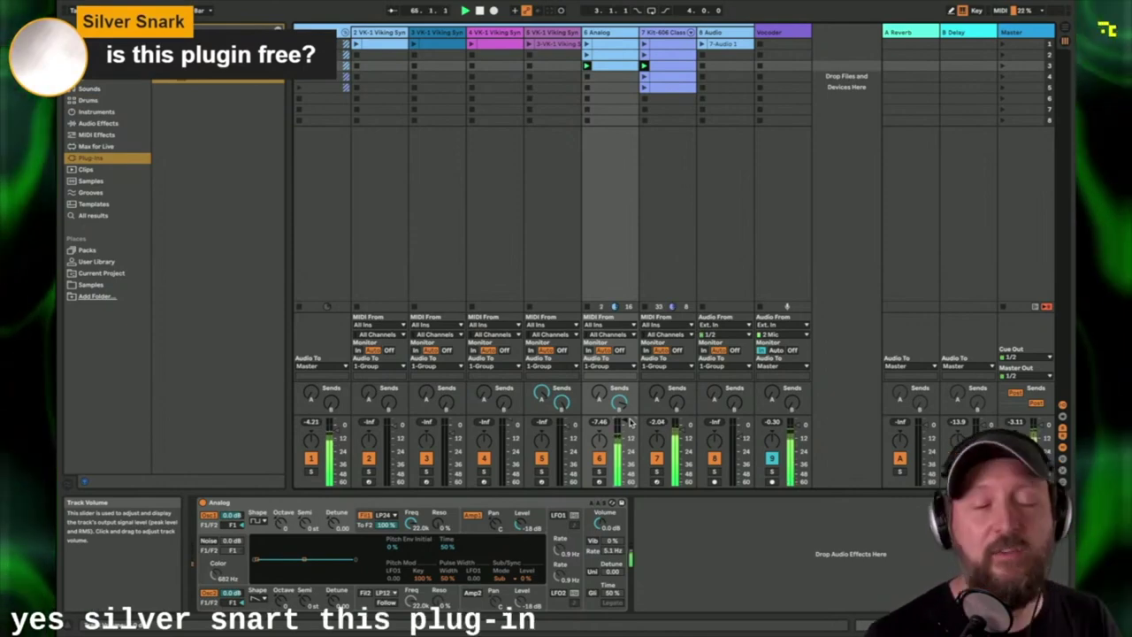
key("ctrl+Right")
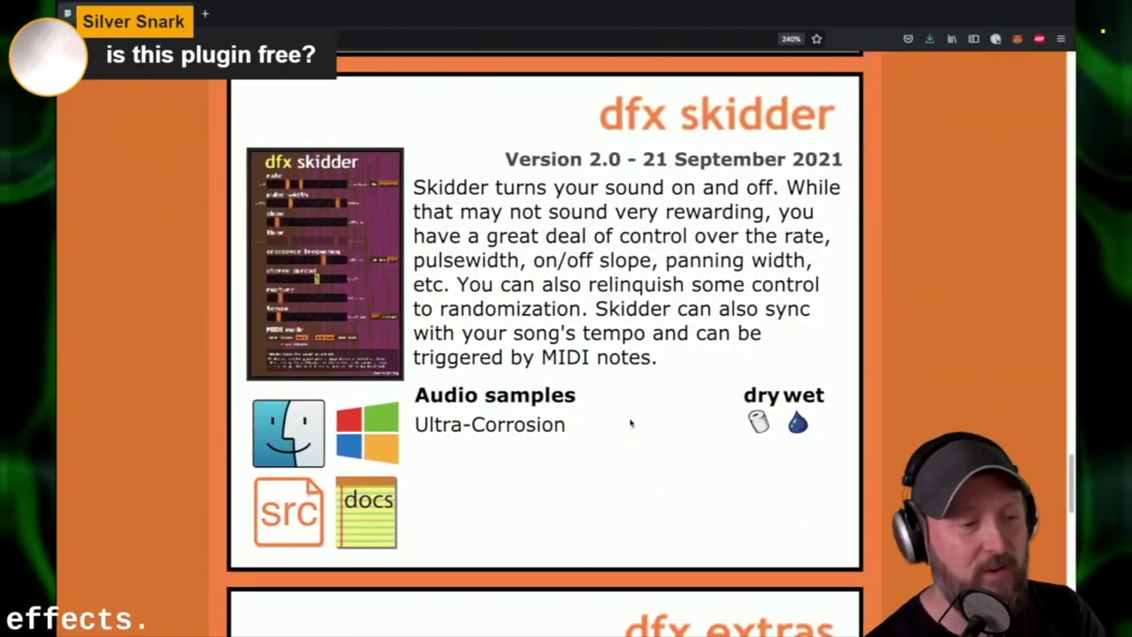
Scroll the Destroy FX page to dfx buffer override, then select Ableton's VK-1 Viking Syn track.
scroll(631, 424, "down", 10)
scroll(631, 424, "up", 3)
scroll(630, 423, "up", 10)
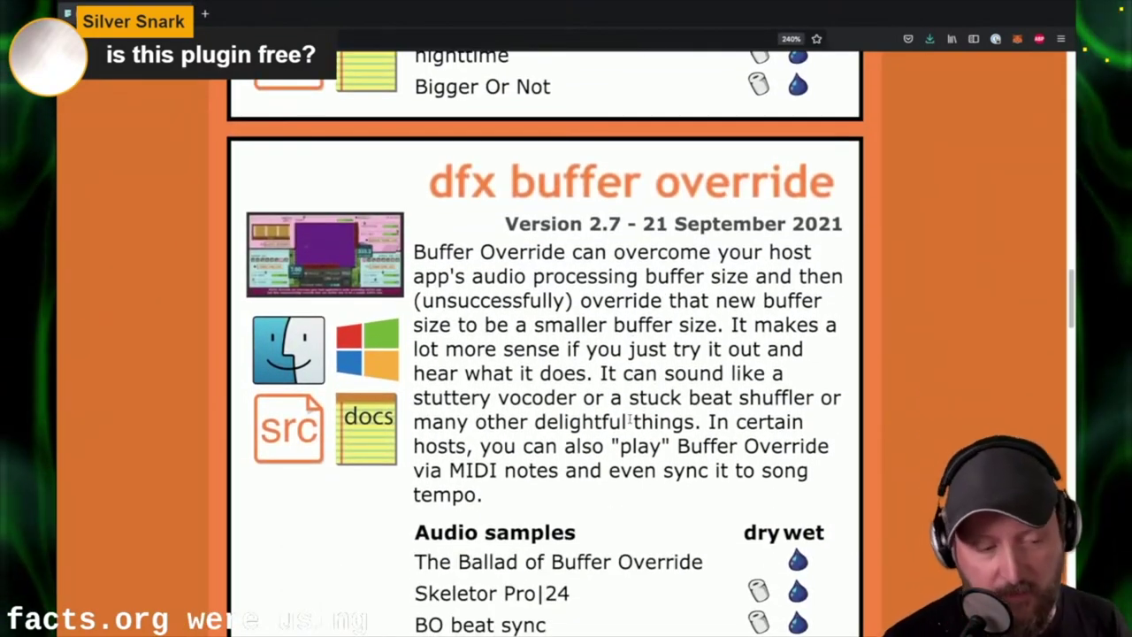
scroll(630, 422, "down", 1)
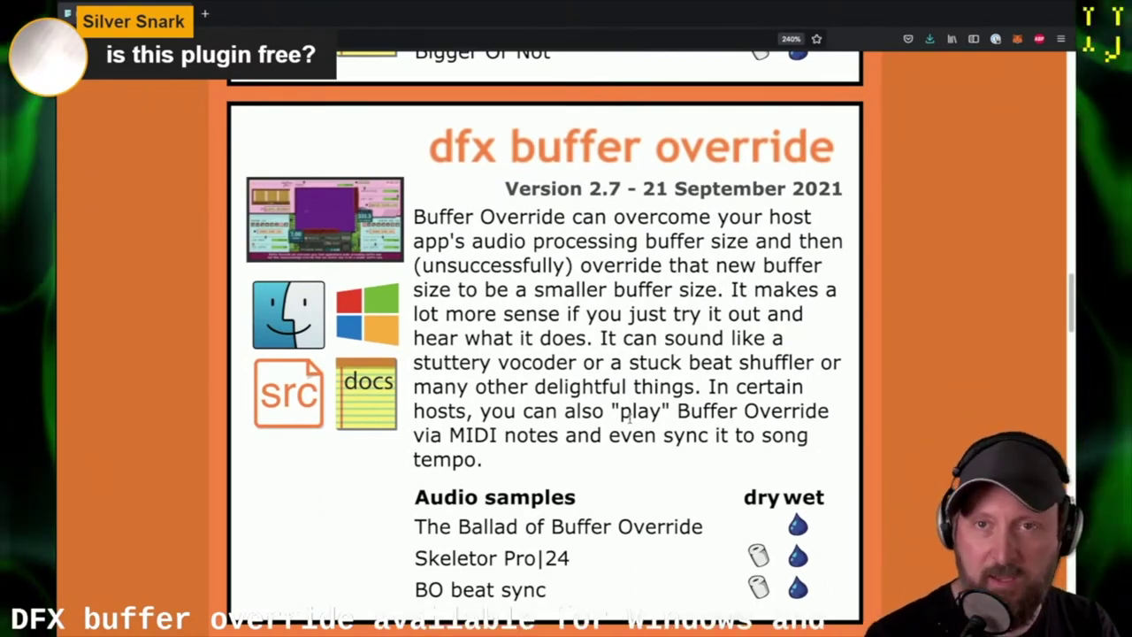
key("alt+Tab")
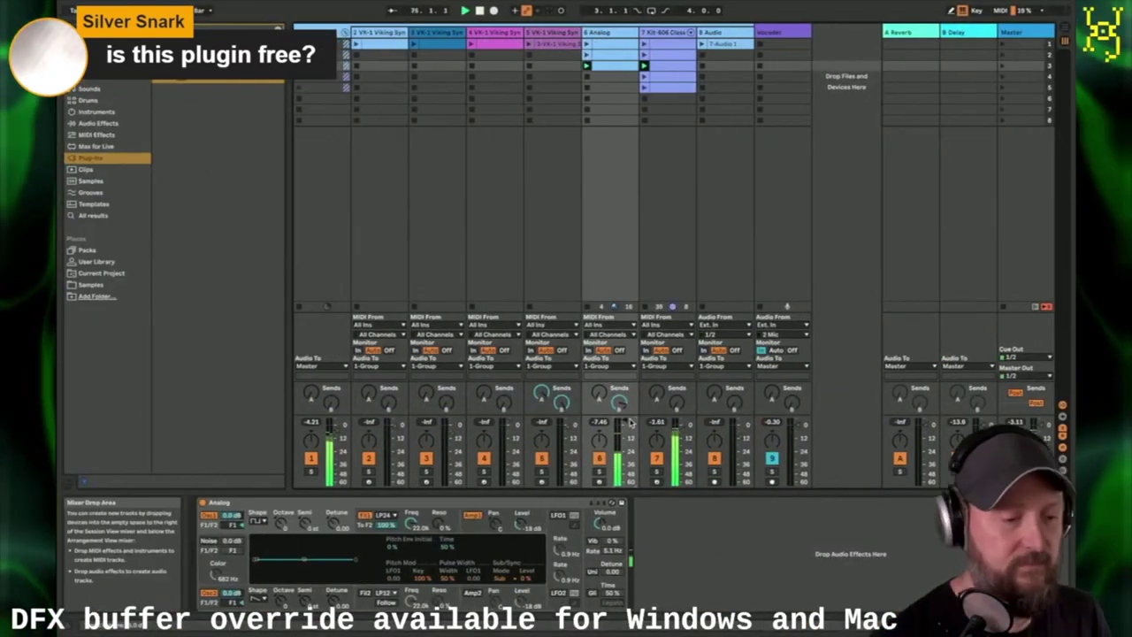
left_click(528, 44)
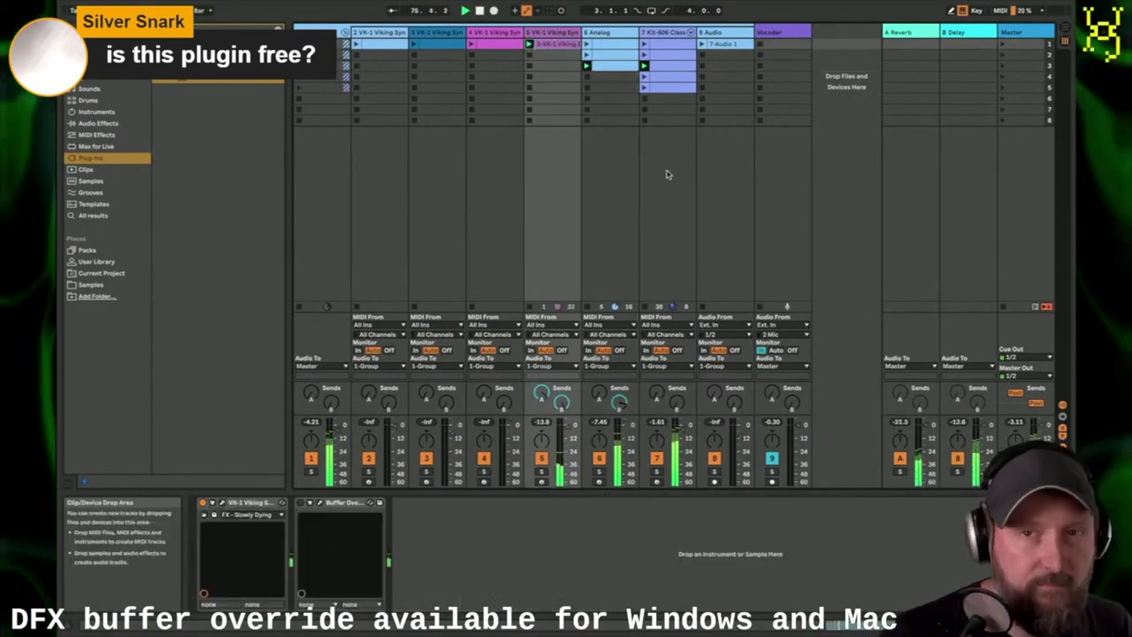